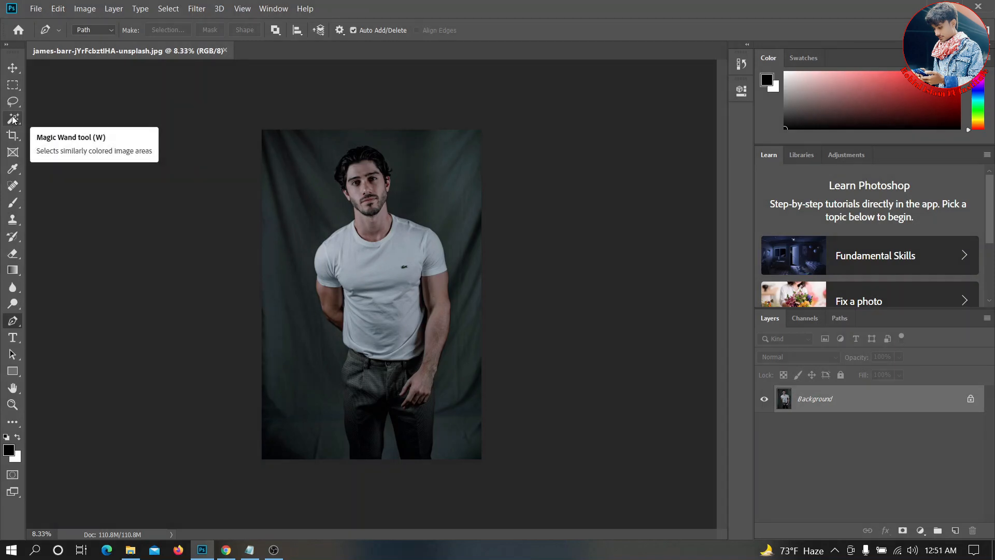
# - Select the man in the photo automatically using the Magic Wand tool's Select Subject command
pyautogui.moveTo(13, 119); pyautogui.dragTo(58, 130)
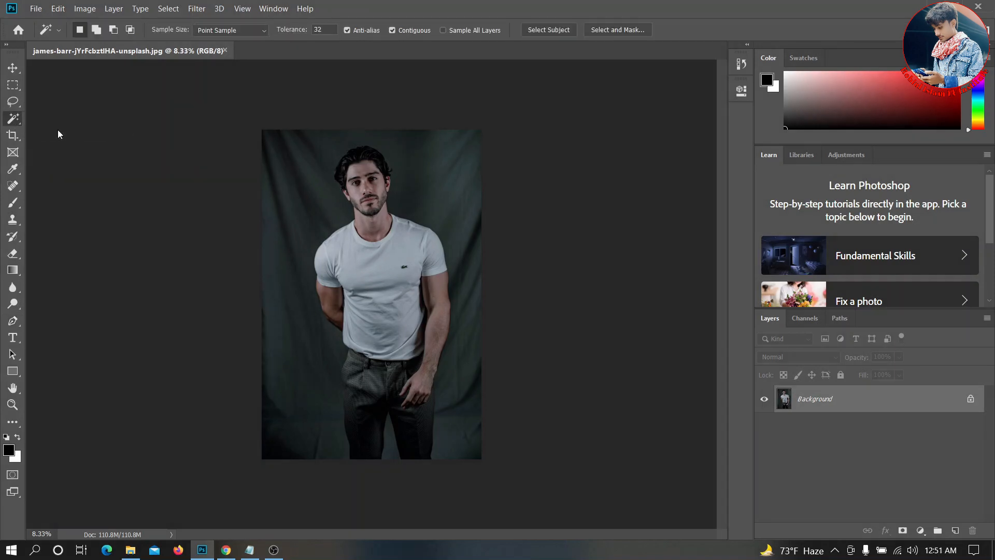
pyautogui.click(561, 30)
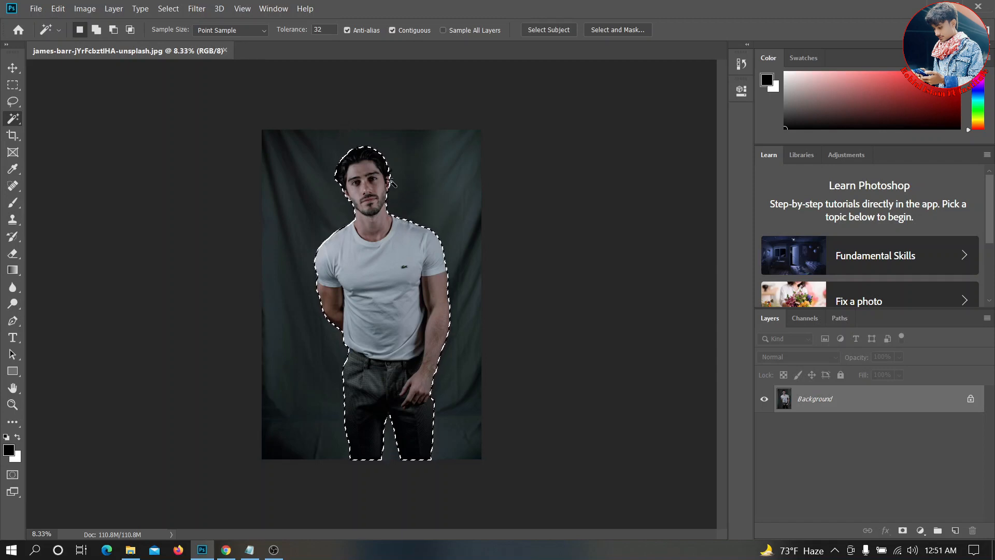
# - Examine the selection outline up close from the head and shoulders down to the hand and trousers
pyautogui.scroll(4, 423, 196)
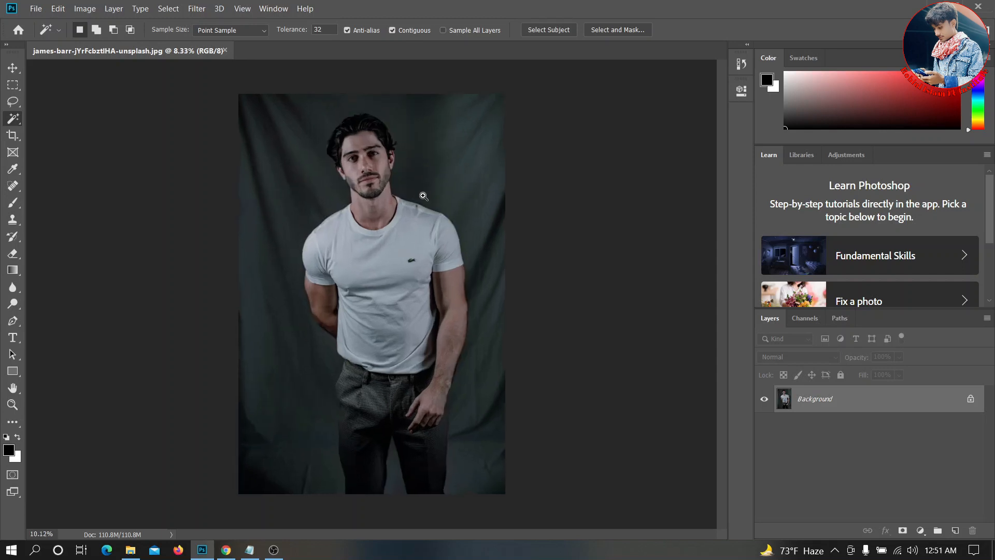
pyautogui.scroll(-2, 429, 200)
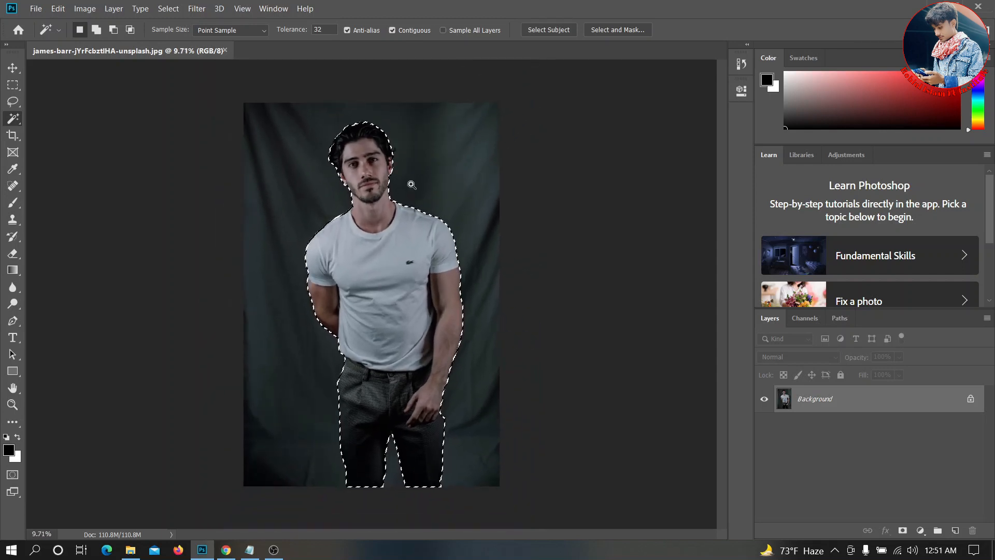
pyautogui.scroll(1, 424, 193)
pyautogui.scroll(5, 424, 194)
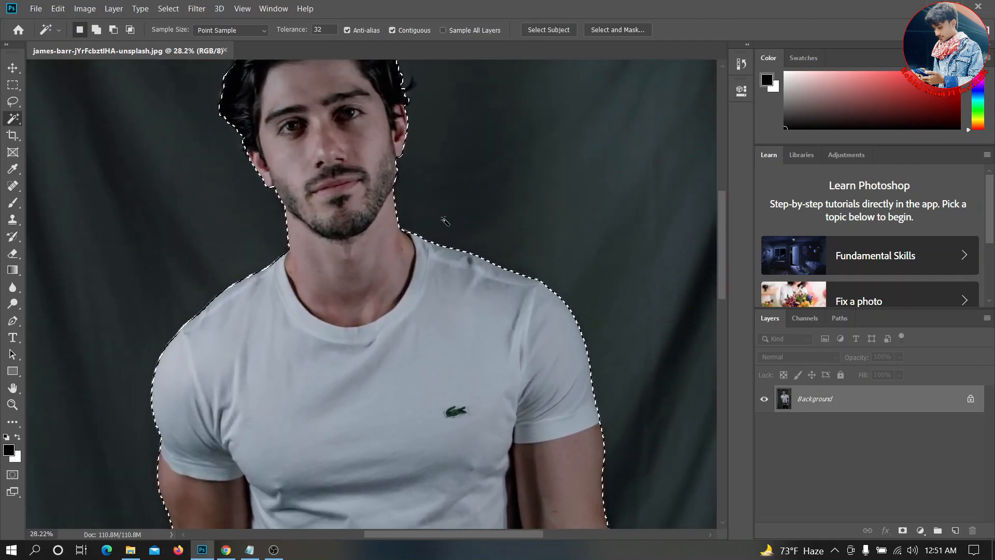
pyautogui.scroll(-10, 454, 223)
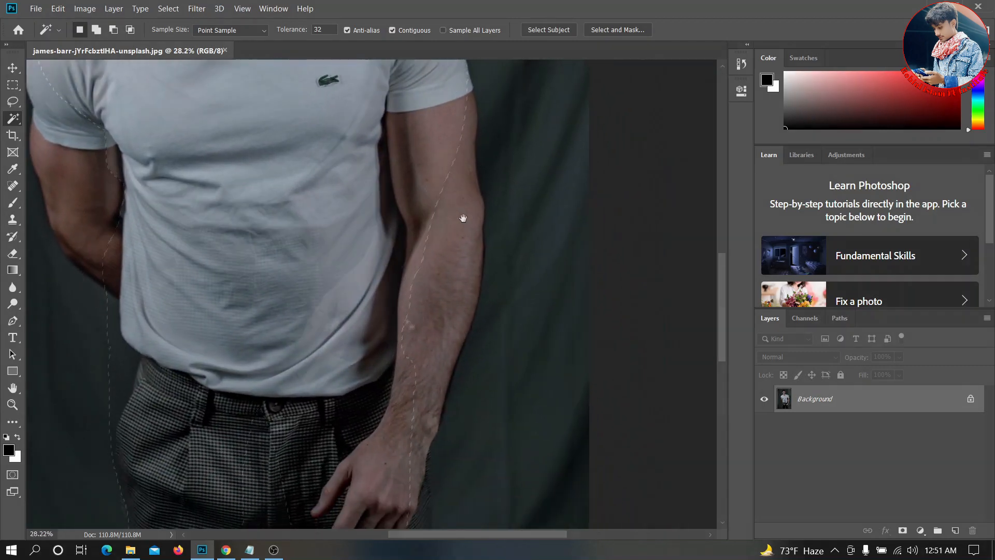
pyautogui.scroll(-3, 409, 324)
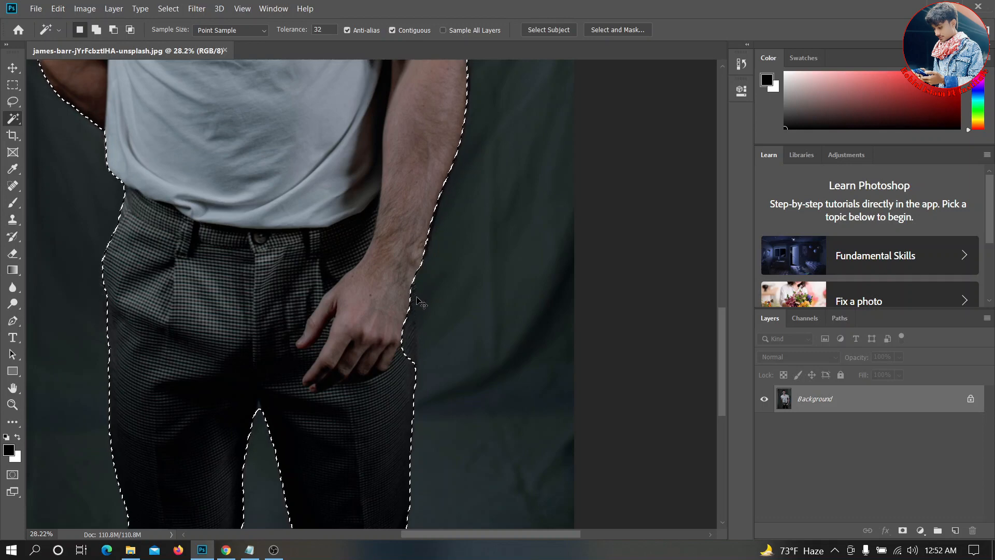
pyautogui.scroll(1, 419, 293)
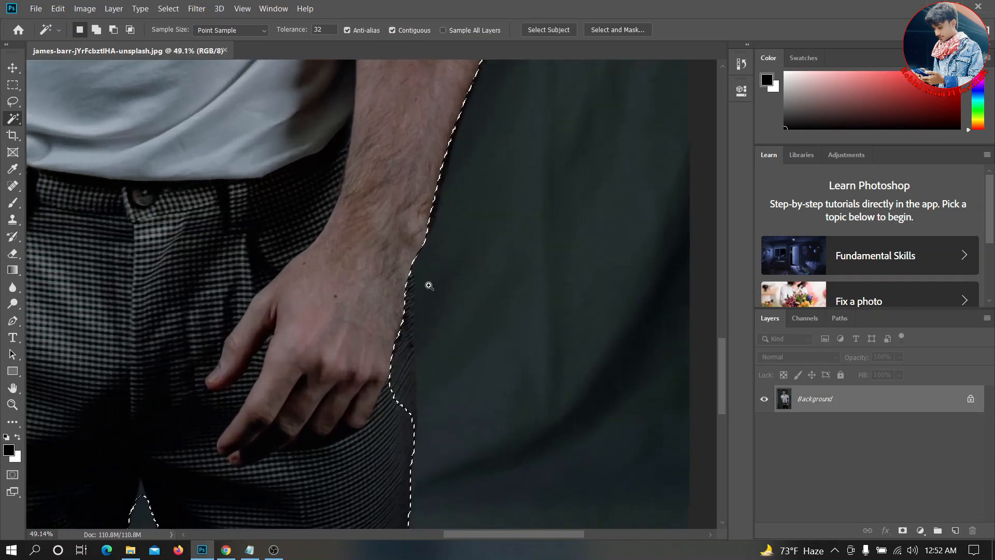
pyautogui.scroll(5, 451, 298)
pyautogui.scroll(-3, 456, 299)
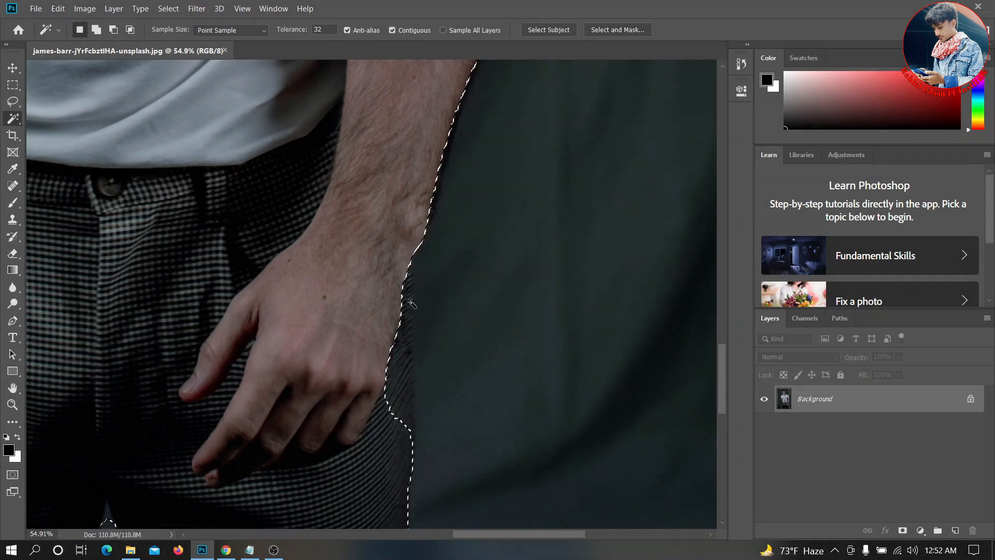
# - Draw a closed Pen tool path around the unselected strip of trousers beside the hand, following the trouser's outer edge
pyautogui.press('alt')
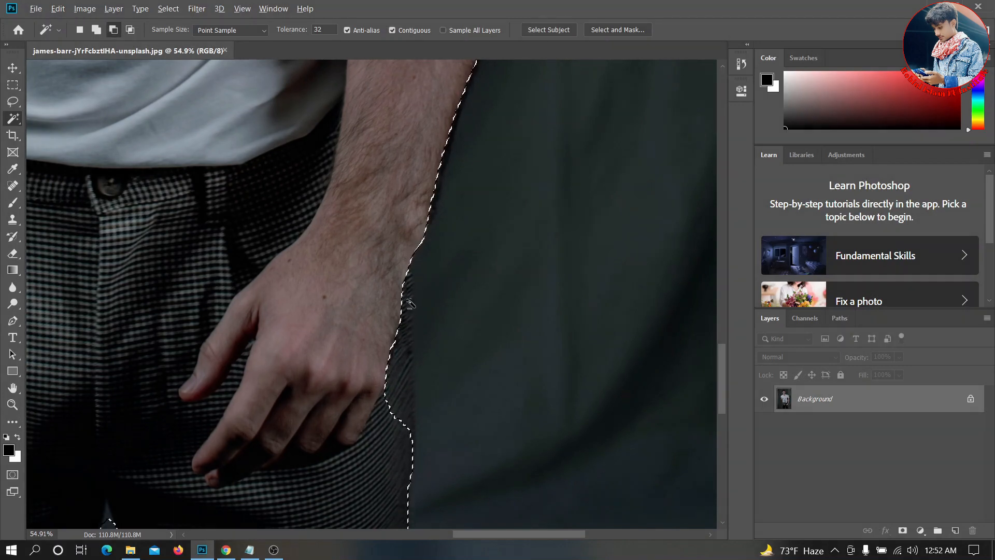
pyautogui.keyDown('alt'); pyautogui.click(412, 262); pyautogui.keyUp('alt')
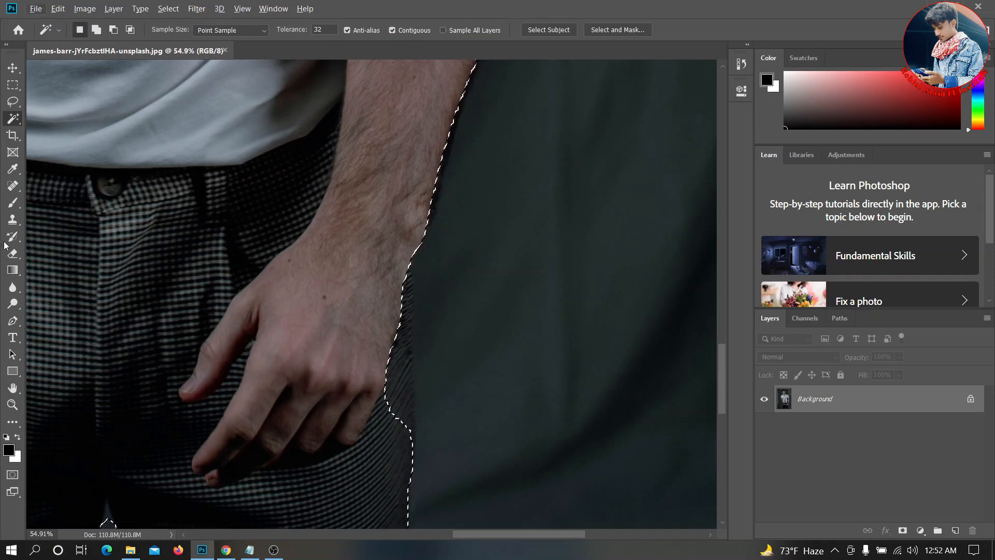
pyautogui.click(12, 322)
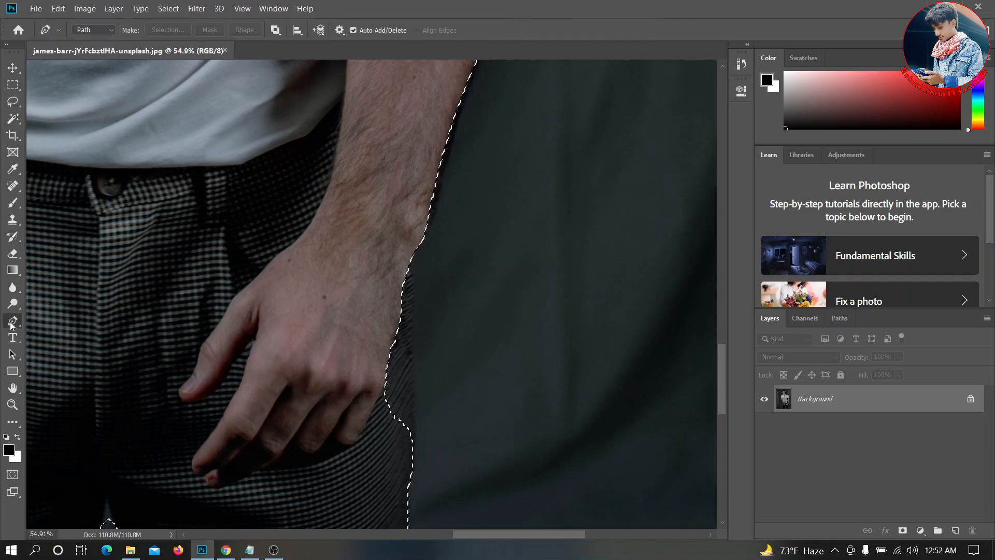
pyautogui.rightClick(11, 324)
pyautogui.click(49, 318)
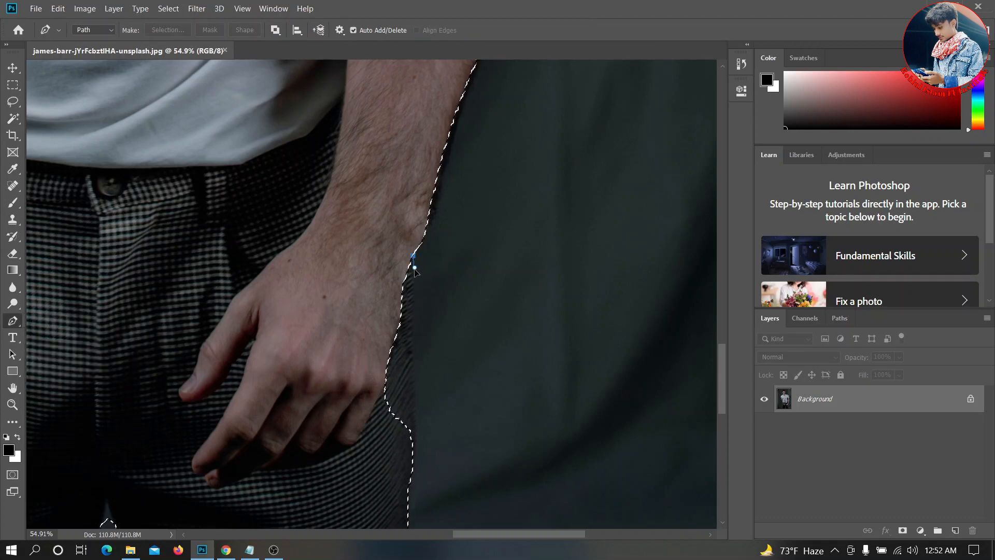
pyautogui.click(411, 310)
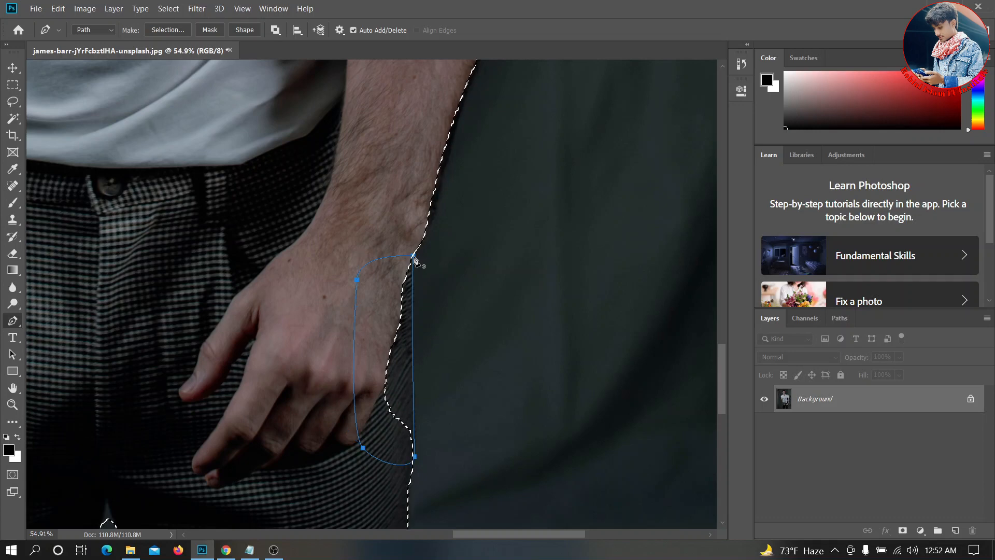
# - Convert the path beside the hand into a selection using the Add to Selection operation
pyautogui.rightClick(408, 327)
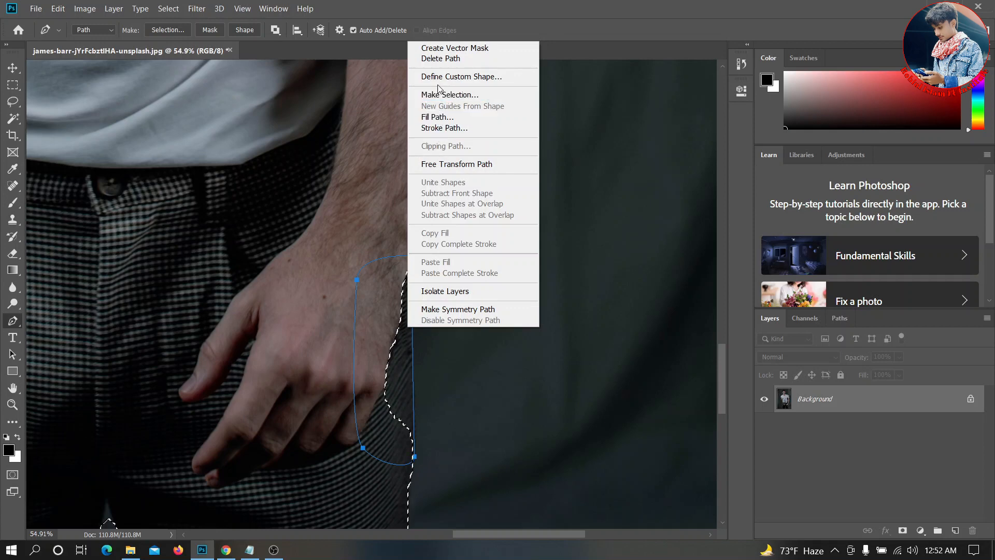
pyautogui.click(468, 97)
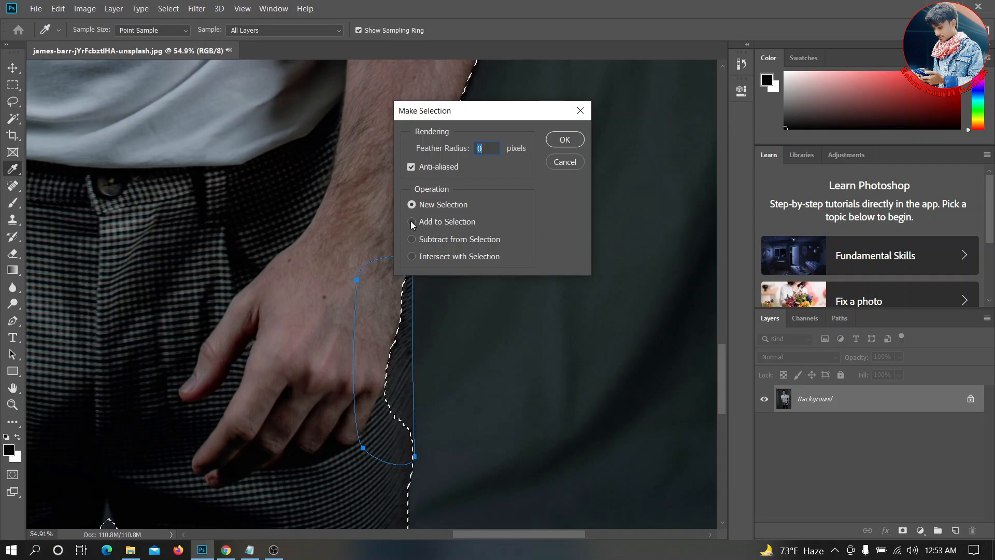
pyautogui.click(564, 140)
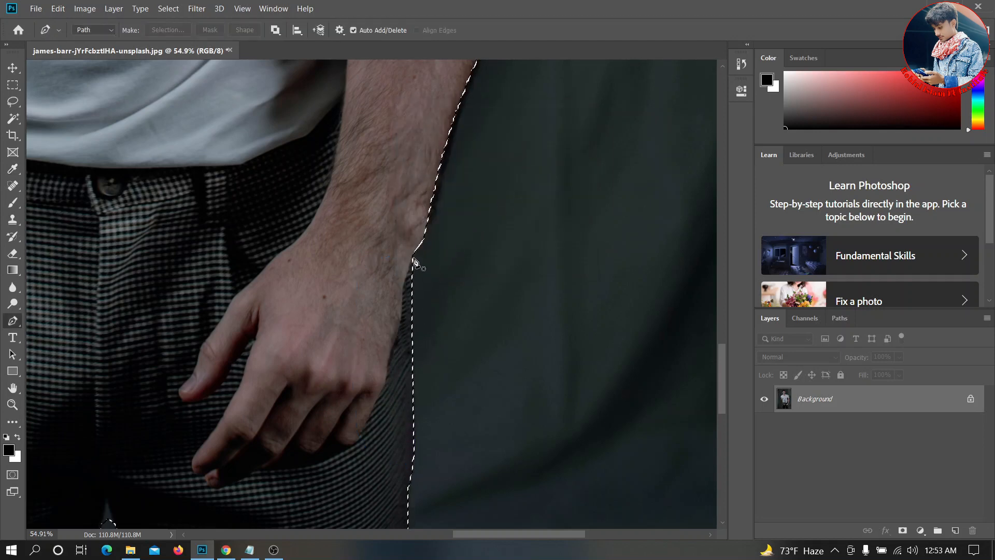
# - Draw a closed Pen tool path around the pointed tip of background between the trouser legs
pyautogui.moveTo(422, 360); pyautogui.dragTo(426, 266)
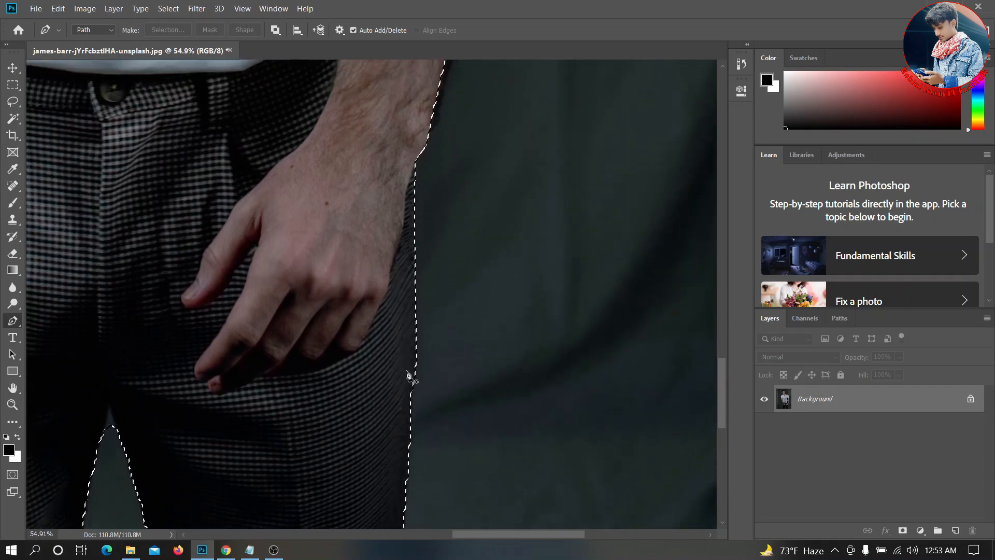
pyautogui.moveTo(427, 324); pyautogui.dragTo(487, 221)
pyautogui.moveTo(384, 295); pyautogui.dragTo(446, 293)
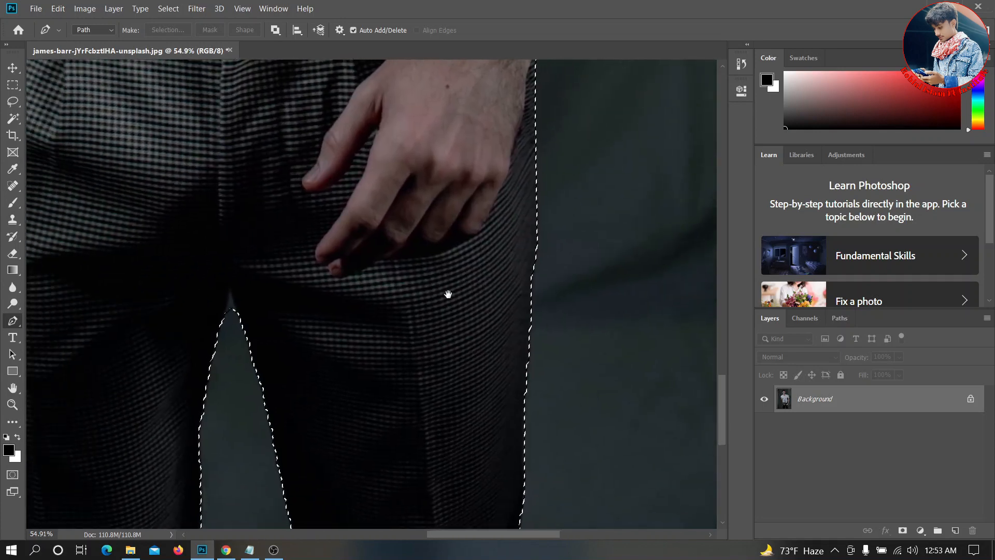
pyautogui.moveTo(306, 303); pyautogui.dragTo(340, 342)
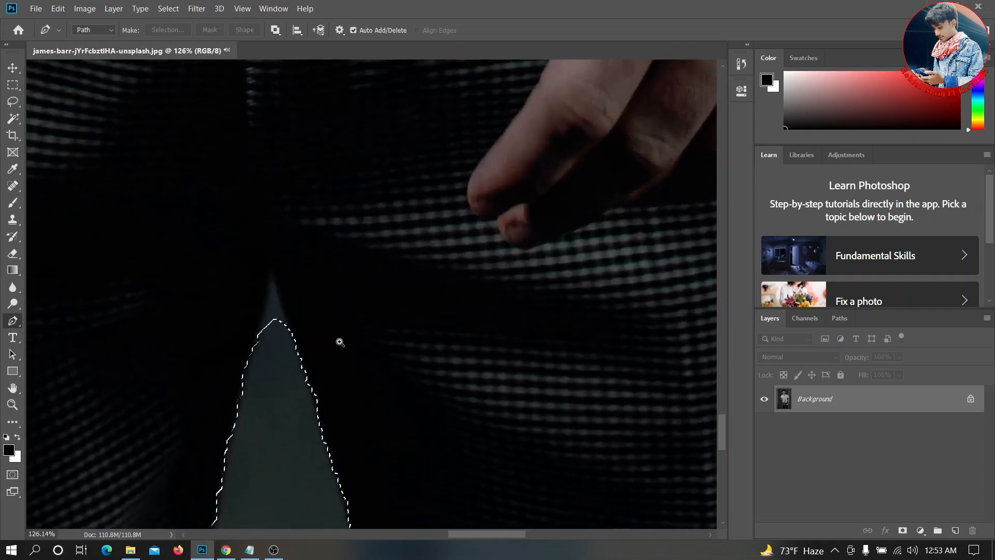
pyautogui.moveTo(294, 314); pyautogui.dragTo(316, 325)
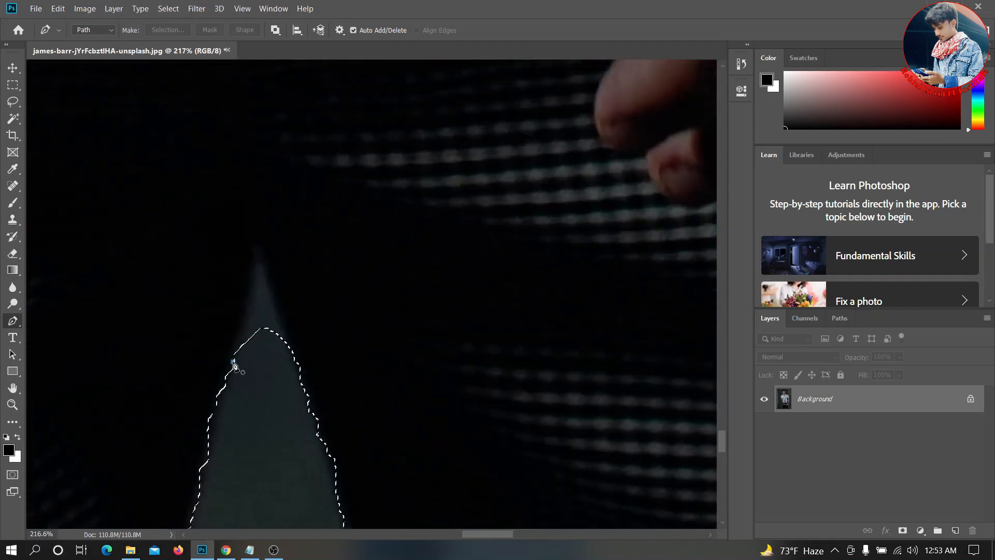
pyautogui.moveTo(233, 361); pyautogui.dragTo(240, 312)
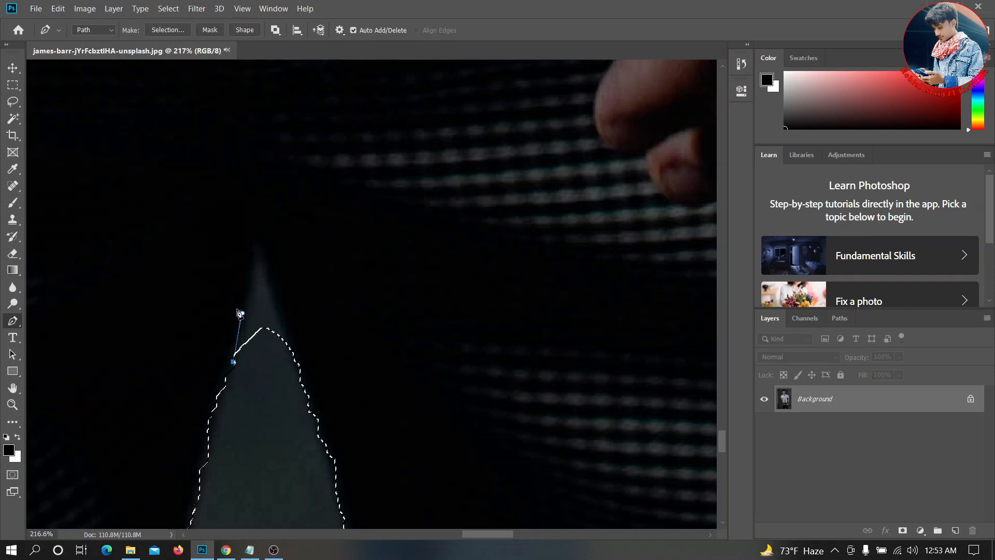
pyautogui.click(257, 252)
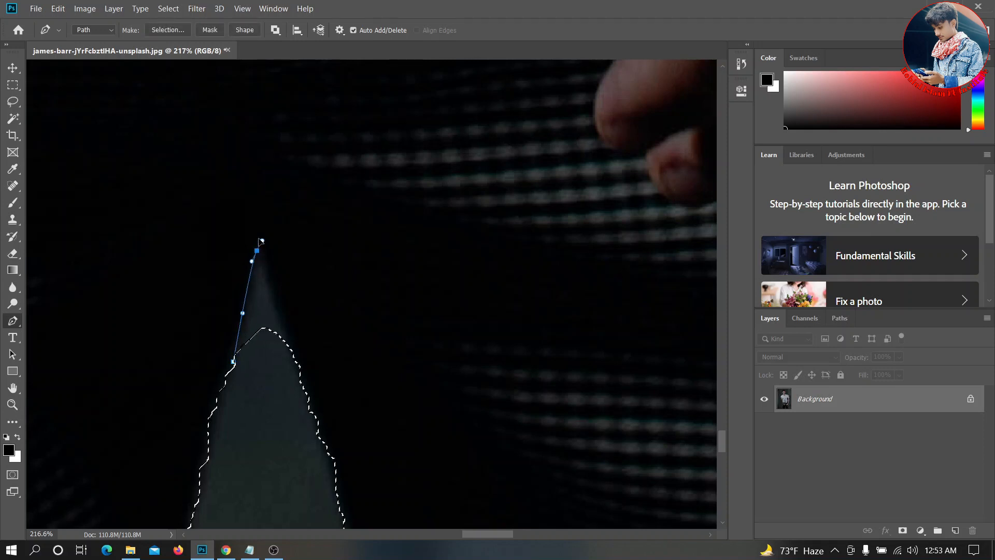
pyautogui.moveTo(259, 240); pyautogui.dragTo(259, 238)
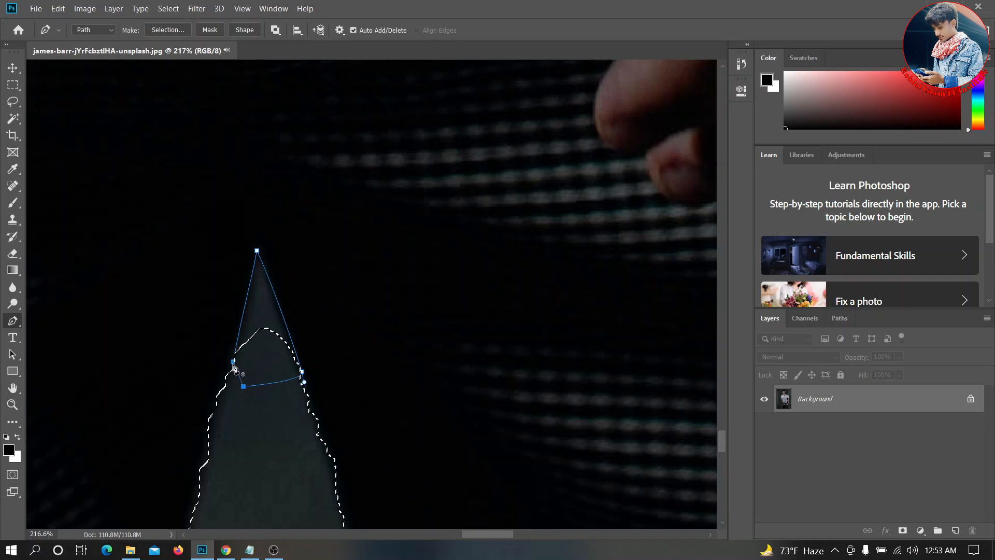
pyautogui.click(234, 364)
# - Convert the path between the legs into a selection using the Subtract from Selection operation
pyautogui.rightClick(268, 309)
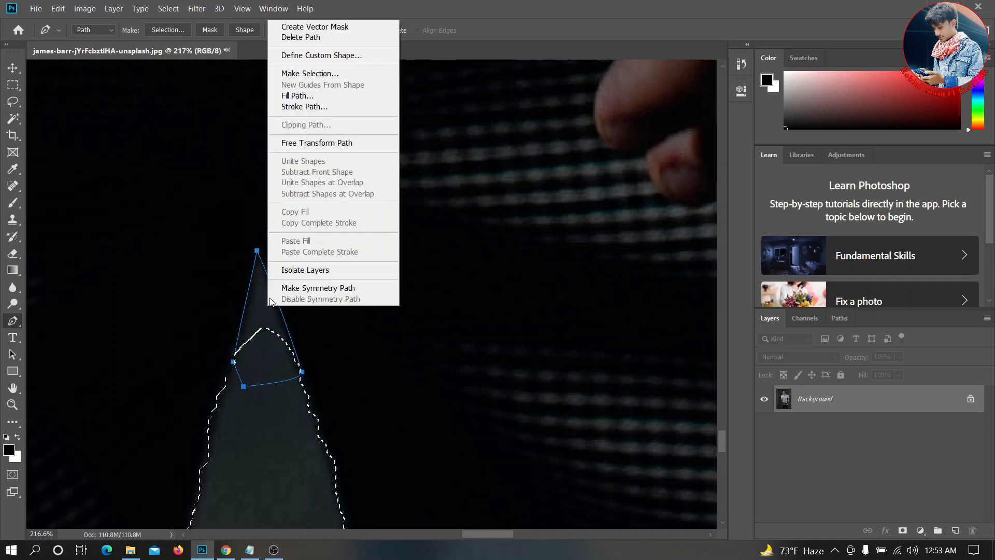
pyautogui.click(306, 77)
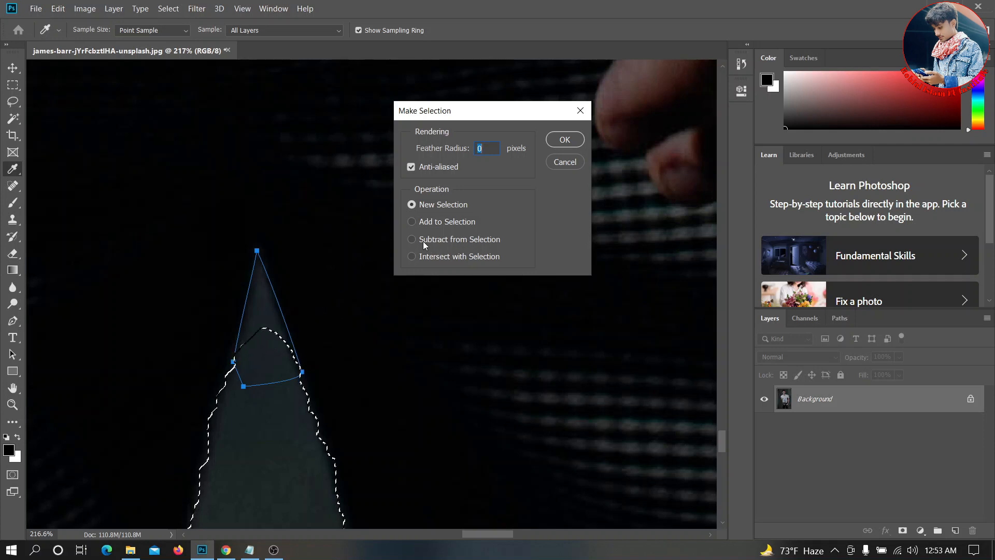
pyautogui.click(413, 240)
pyautogui.click(565, 140)
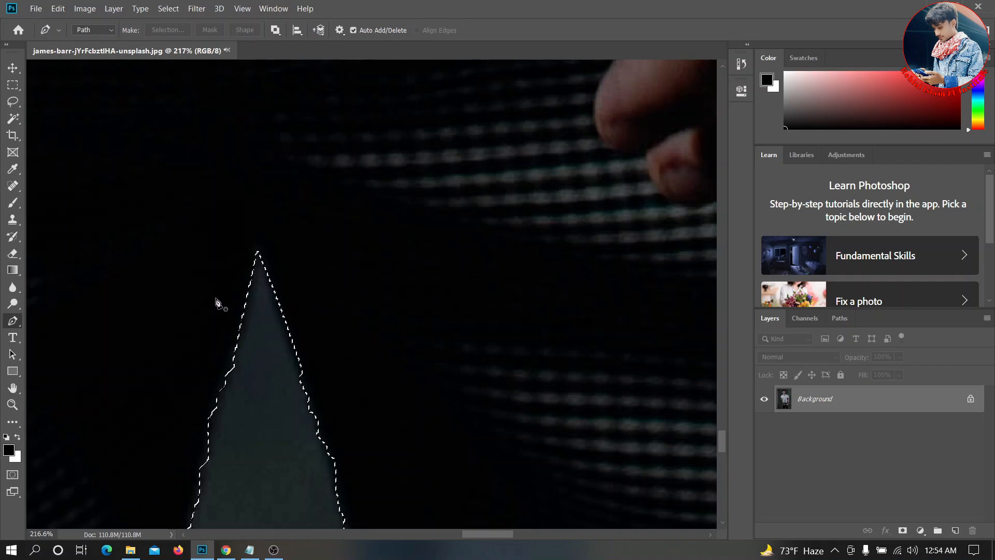
# - Examine the selection outline up close from the trousers along the waist and bent arm to the shoulder and collar
pyautogui.moveTo(205, 282); pyautogui.dragTo(244, 300)
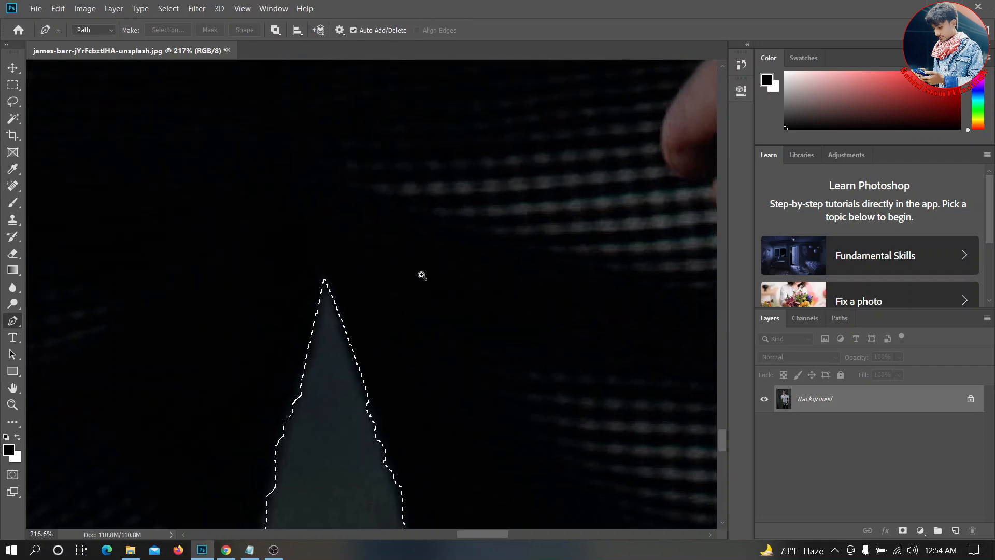
pyautogui.moveTo(422, 276); pyautogui.dragTo(353, 310)
pyautogui.moveTo(310, 276); pyautogui.dragTo(354, 350)
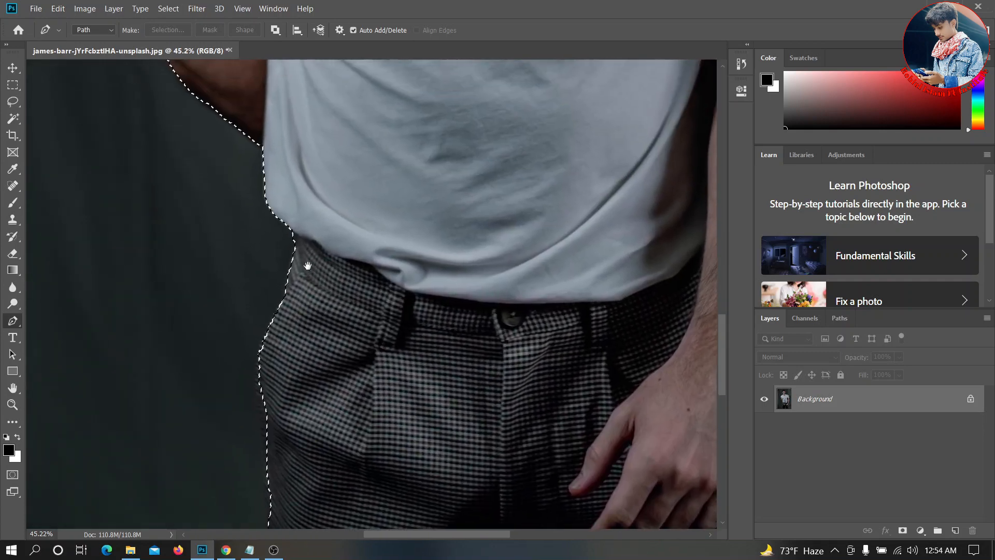
pyautogui.moveTo(282, 220); pyautogui.dragTo(329, 333)
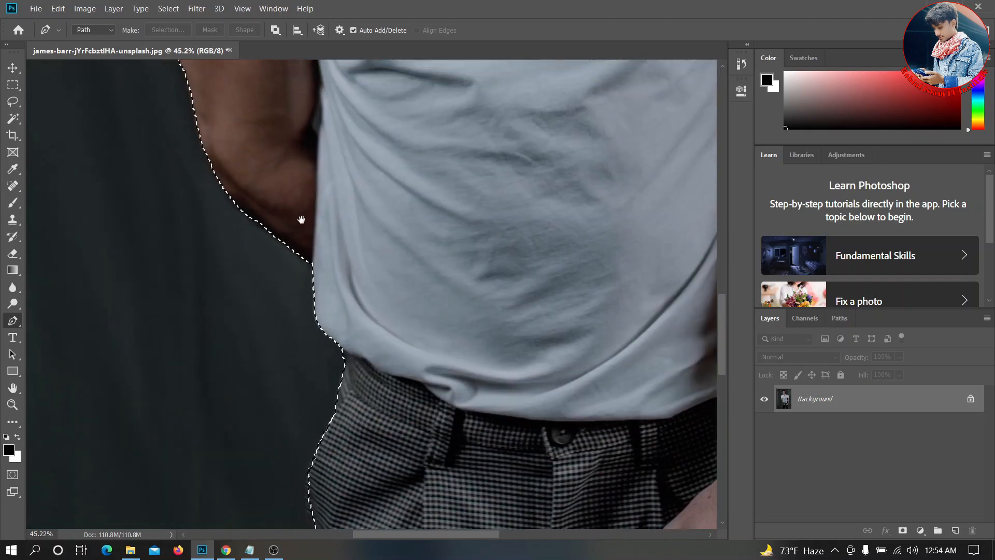
pyautogui.moveTo(283, 156); pyautogui.dragTo(302, 331)
pyautogui.moveTo(428, 220); pyautogui.dragTo(371, 313)
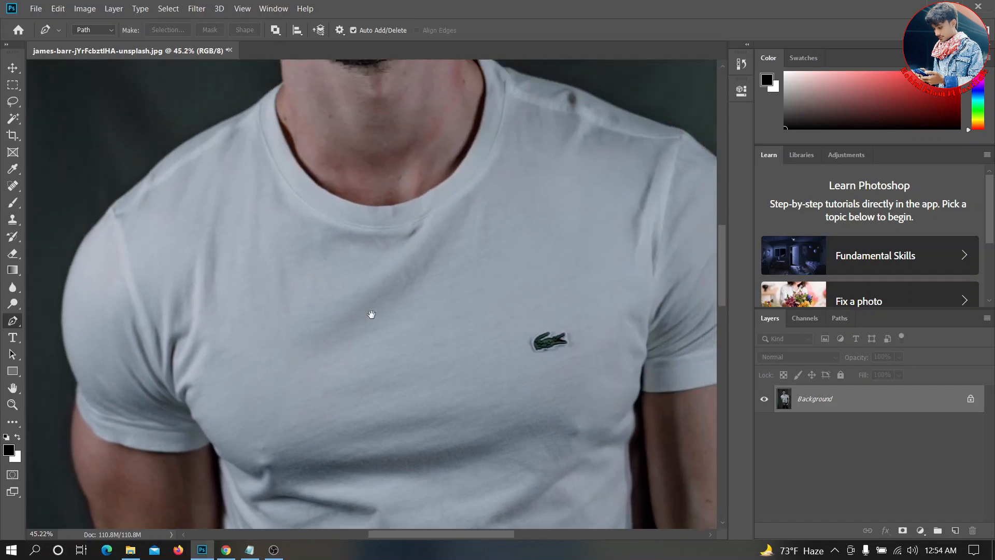
pyautogui.moveTo(484, 271); pyautogui.dragTo(404, 301)
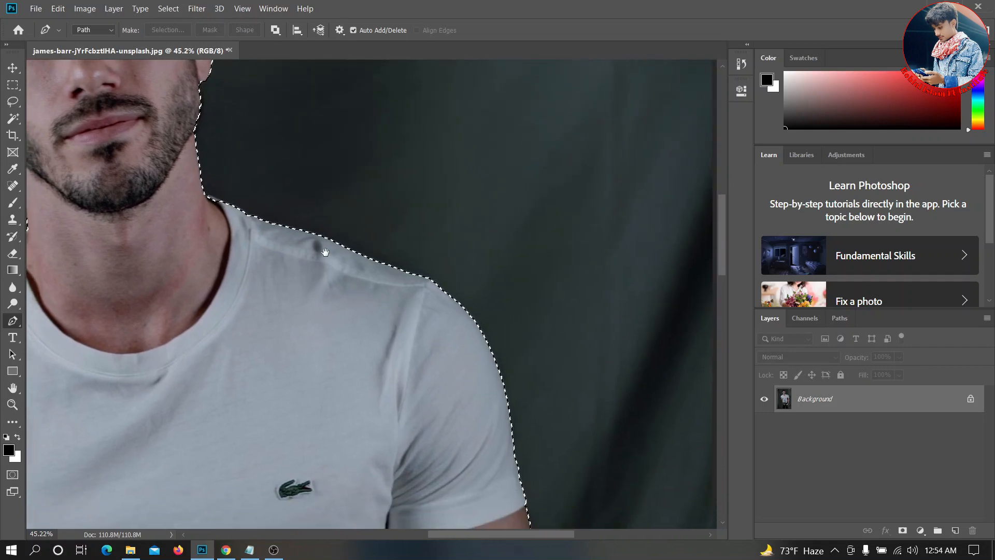
pyautogui.moveTo(285, 236); pyautogui.dragTo(338, 260)
pyautogui.moveTo(146, 182); pyautogui.dragTo(403, 322)
pyautogui.moveTo(330, 254); pyautogui.dragTo(365, 269)
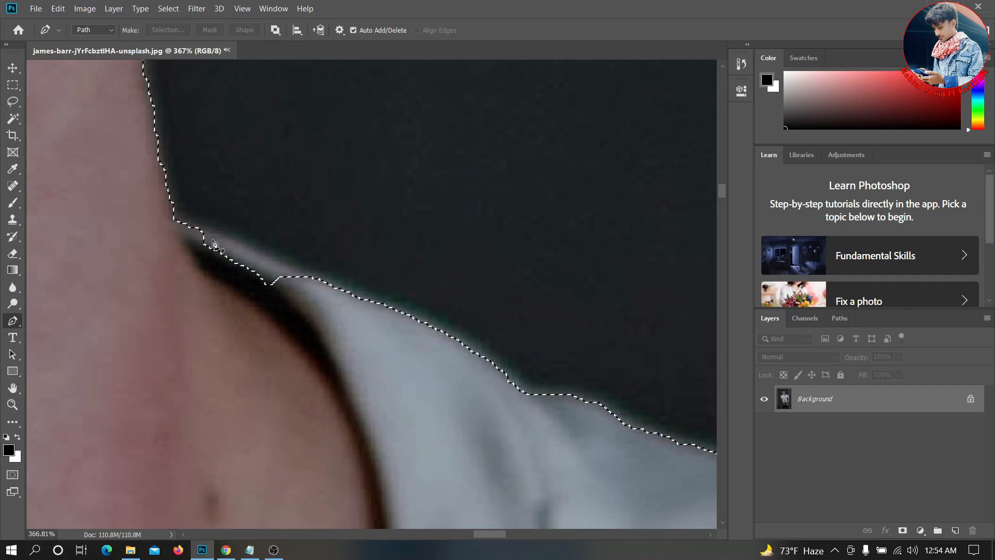
# - Draw a closed Pen tool path around the missed strip of shirt collar where the neck meets the shoulder
pyautogui.click(181, 225)
pyautogui.click(214, 235)
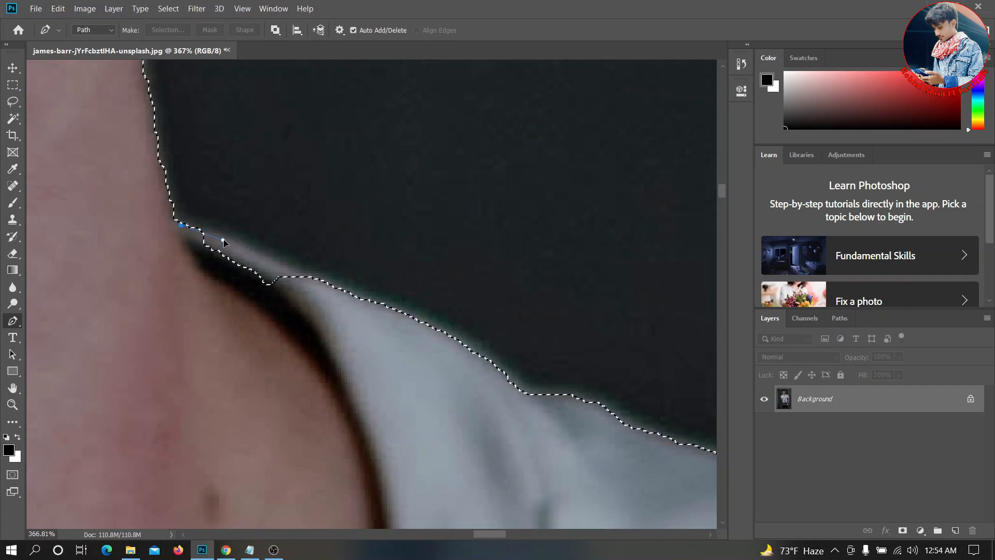
pyautogui.click(228, 240)
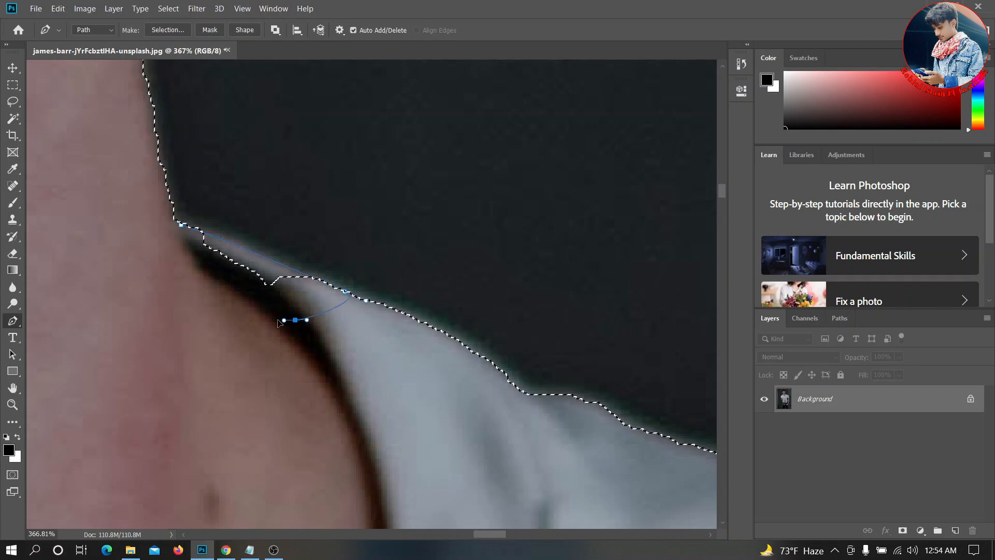
pyautogui.moveTo(175, 251); pyautogui.dragTo(172, 237)
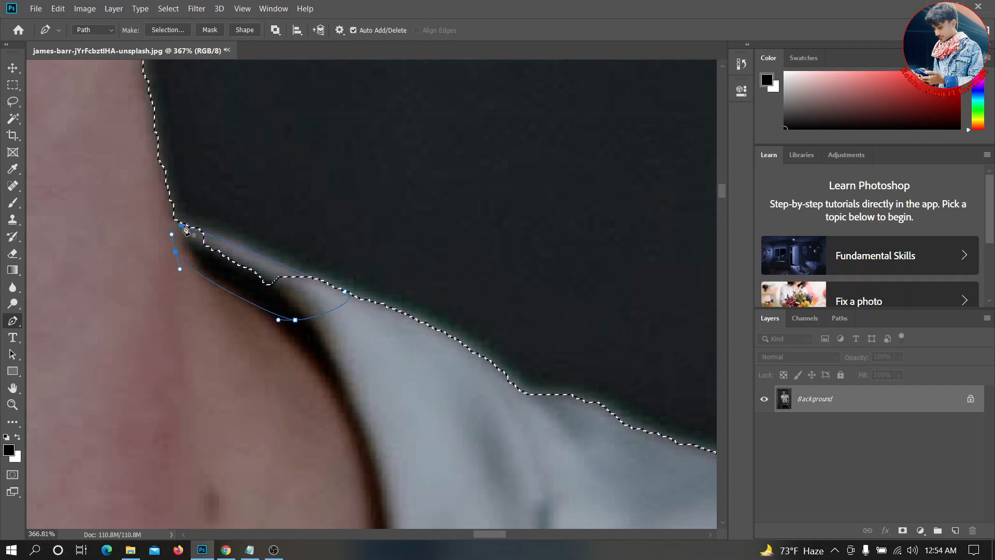
# - Convert the collar path into a selection using the Add to Selection operation
pyautogui.rightClick(212, 257)
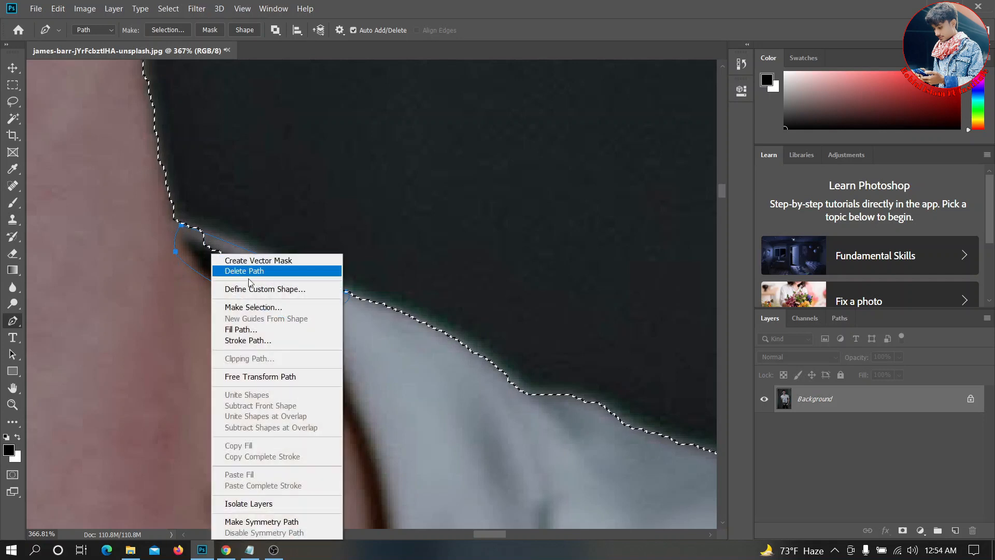
pyautogui.click(254, 308)
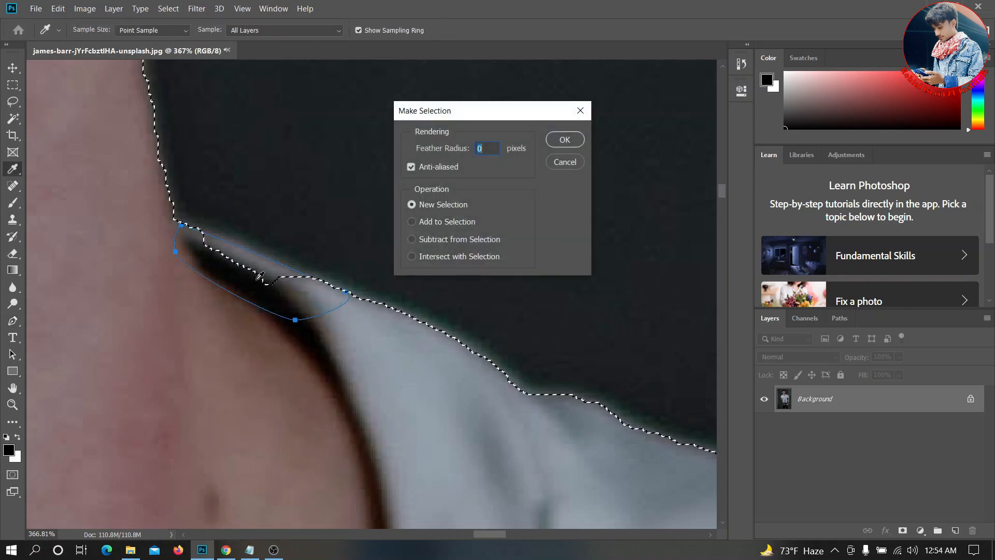
pyautogui.click(412, 222)
pyautogui.click(567, 140)
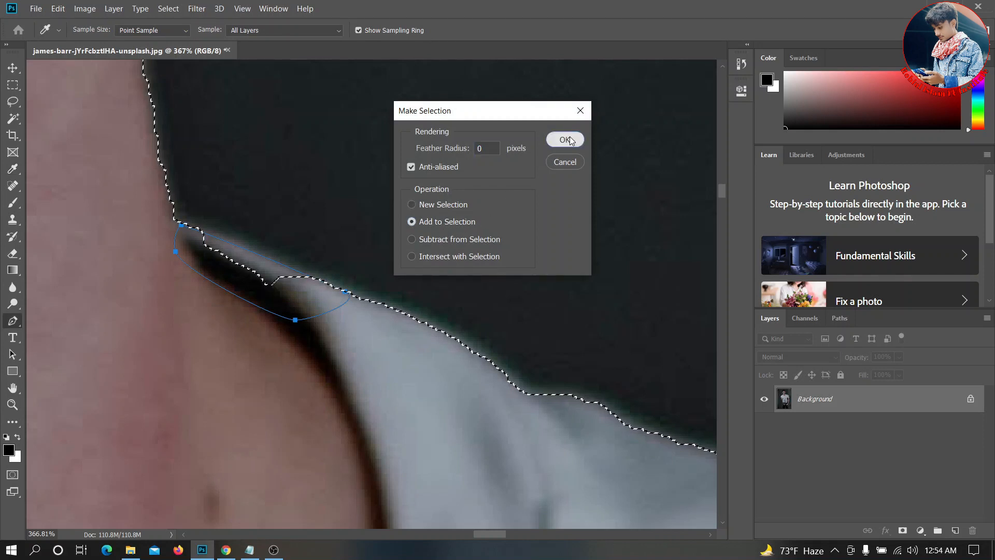
# - Draw a closed Pen tool path around the narrow gap of background between the bent arm and the shirt's side
pyautogui.moveTo(211, 290); pyautogui.dragTo(213, 221)
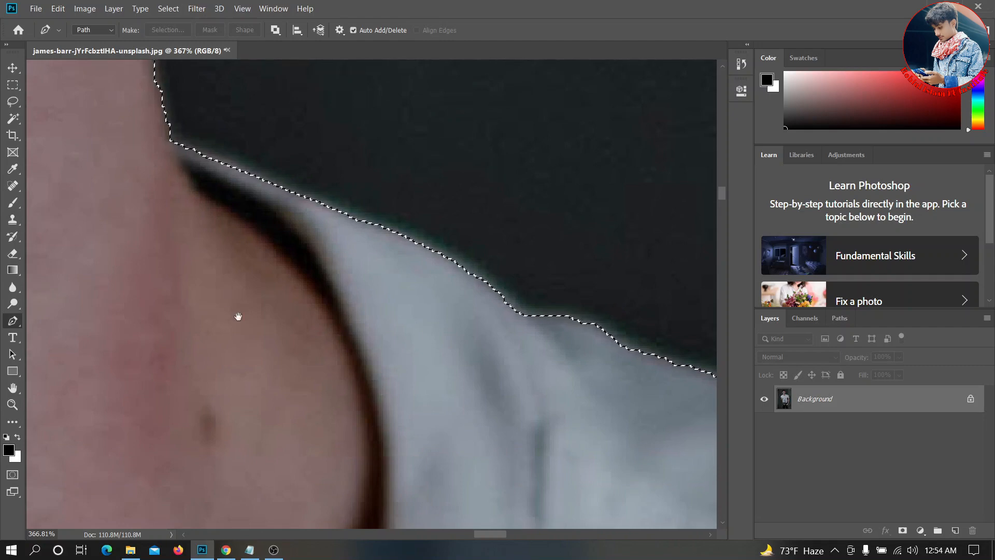
pyautogui.moveTo(238, 315); pyautogui.dragTo(580, 336)
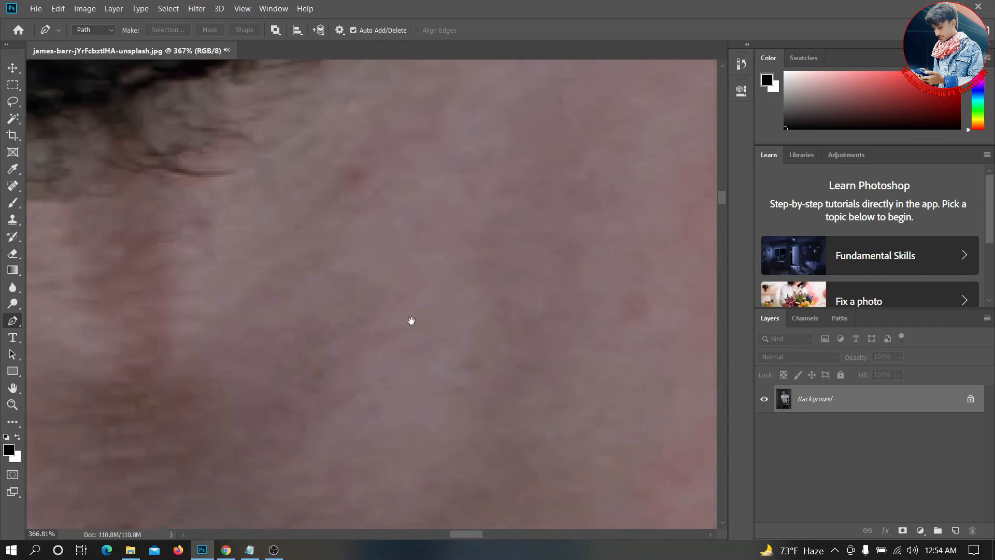
pyautogui.moveTo(449, 306); pyautogui.dragTo(340, 288)
pyautogui.moveTo(374, 396); pyautogui.dragTo(331, 344)
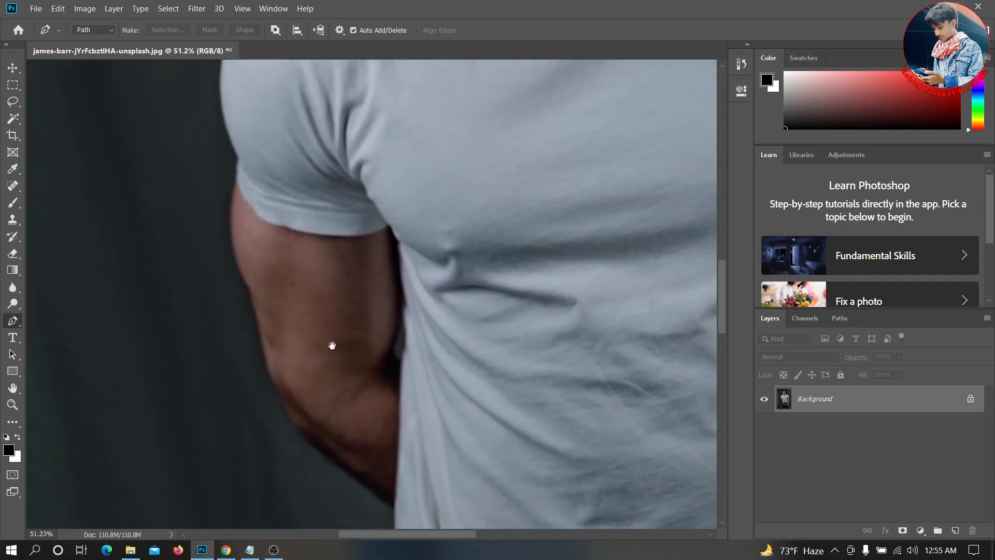
pyautogui.moveTo(410, 361); pyautogui.dragTo(326, 342)
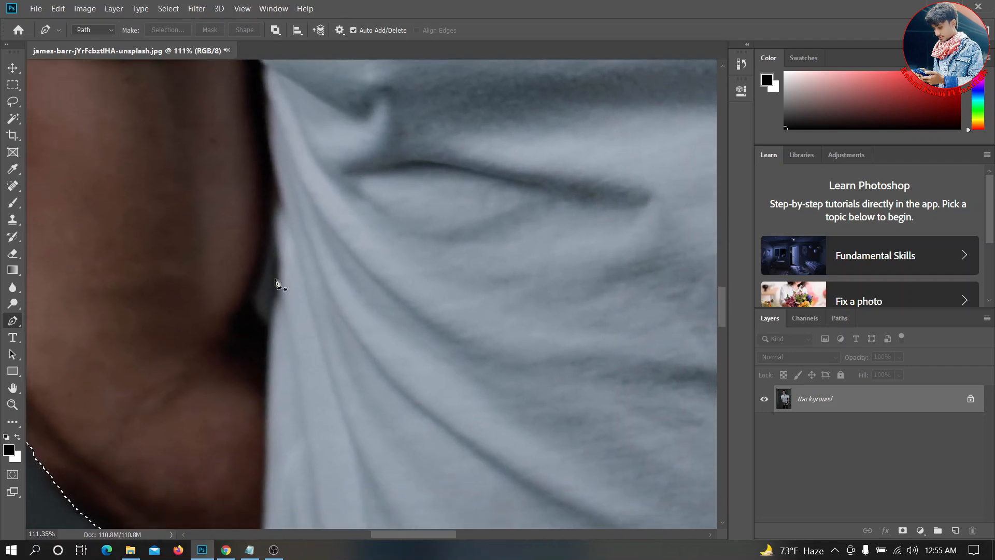
pyautogui.moveTo(280, 296); pyautogui.dragTo(322, 306)
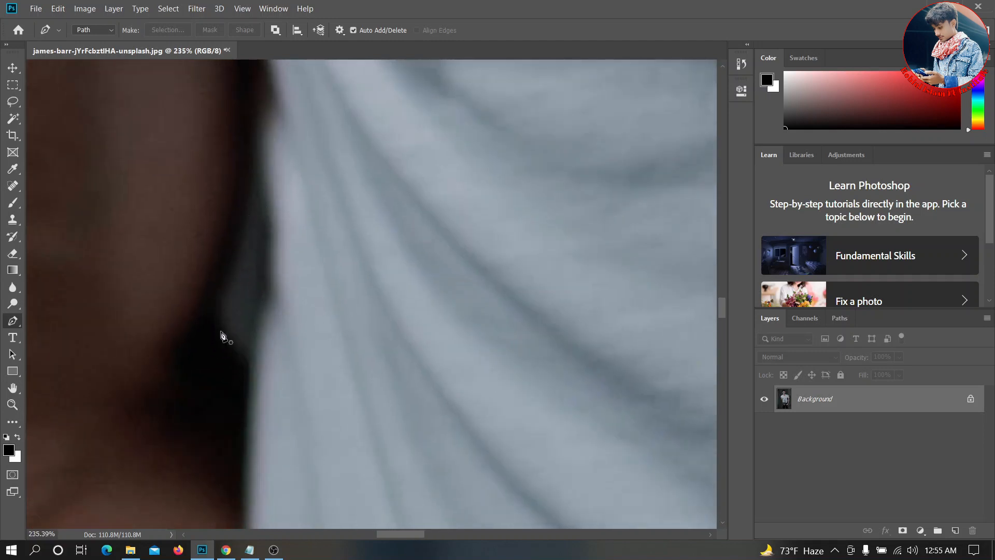
pyautogui.moveTo(215, 314); pyautogui.dragTo(229, 273)
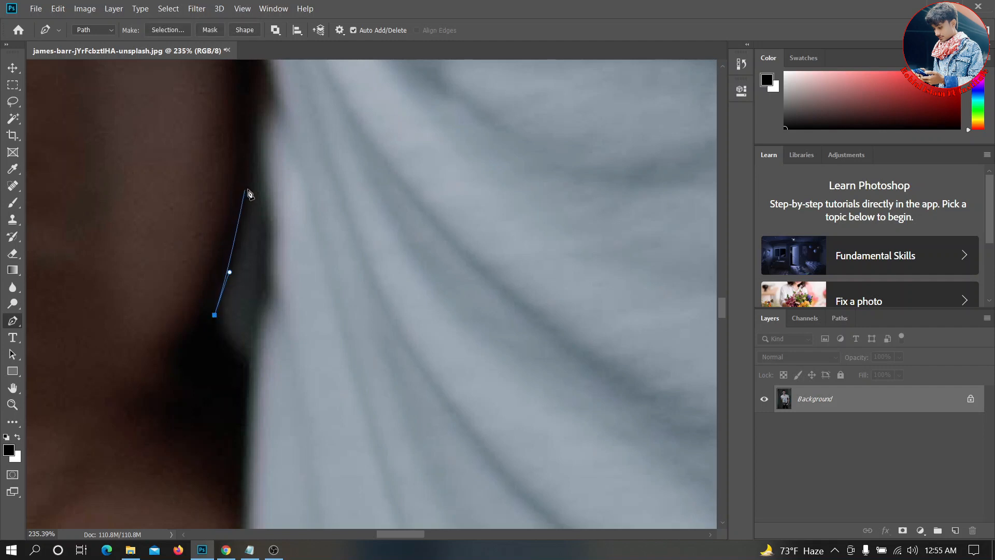
pyautogui.moveTo(250, 189); pyautogui.dragTo(260, 212)
pyautogui.moveTo(249, 361); pyautogui.dragTo(245, 376)
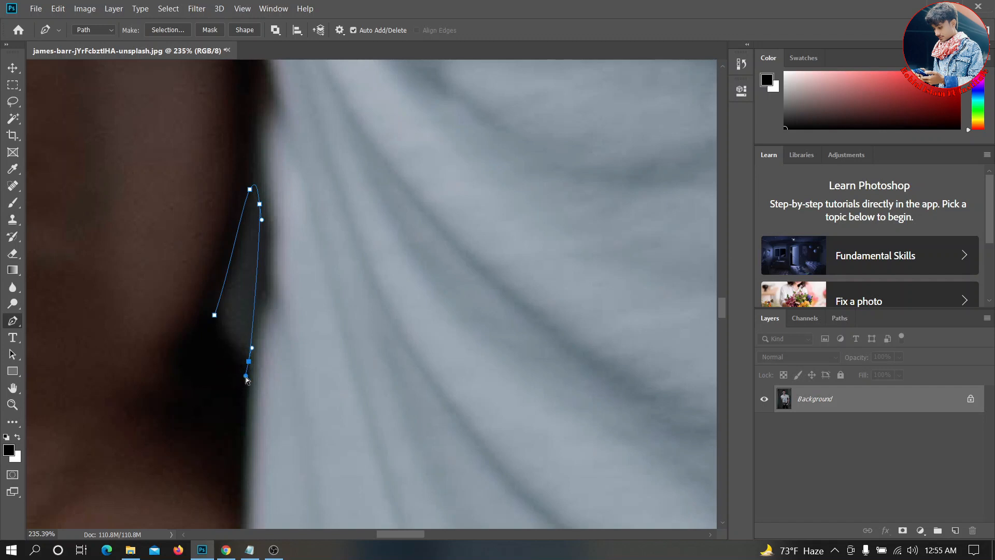
pyautogui.moveTo(245, 377)
pyautogui.mouseDown()
pyautogui.moveTo(239, 364)
pyautogui.moveTo(246, 376)
pyautogui.mouseUp()
pyautogui.click(215, 315)
# - Convert the path between the bent arm and the shirt into a selection using the Subtract from Selection operation
pyautogui.rightClick(236, 264)
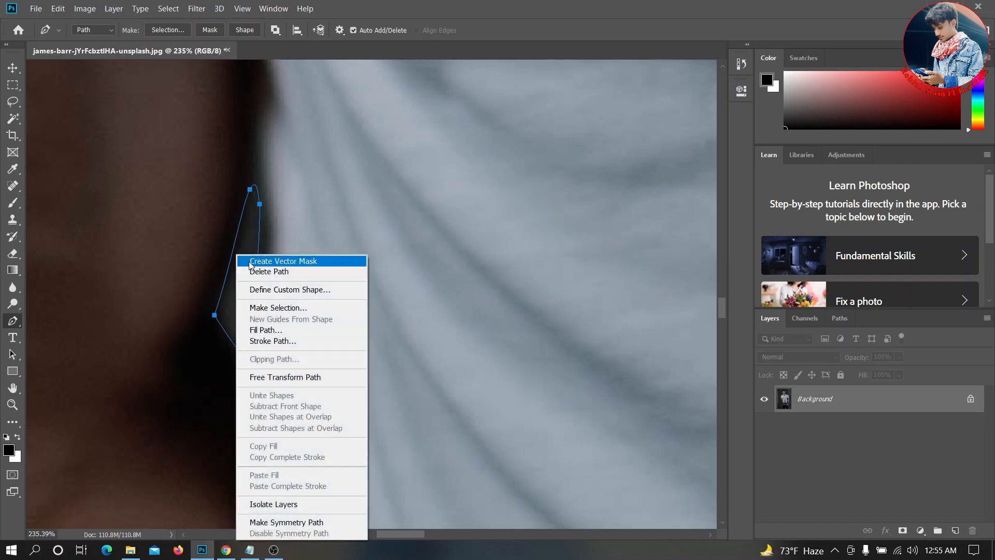
pyautogui.click(270, 308)
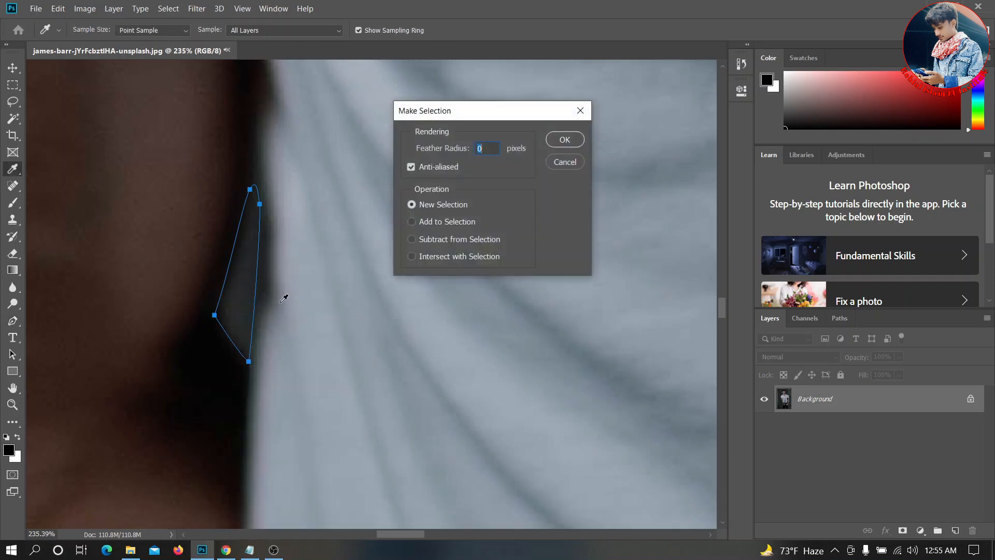
pyautogui.click(413, 240)
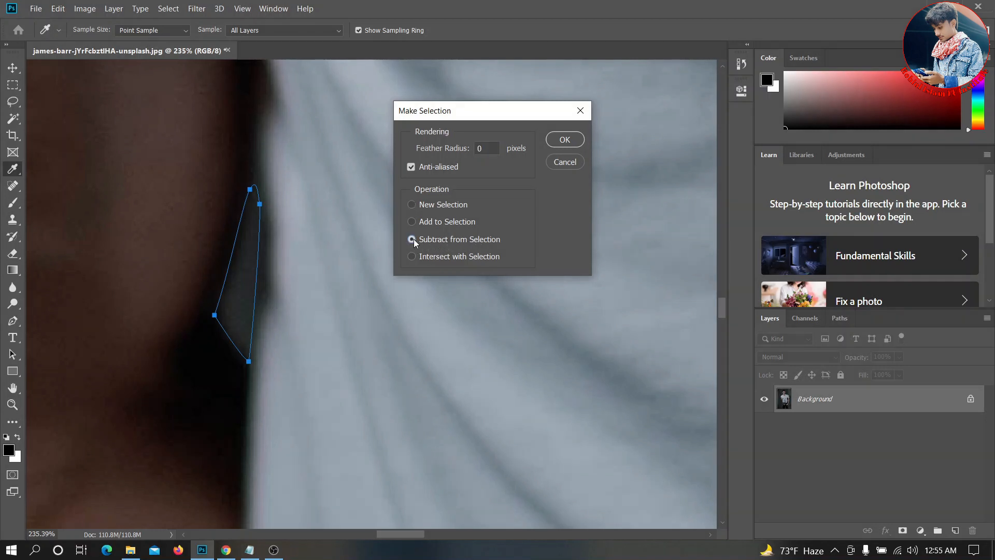
pyautogui.click(565, 138)
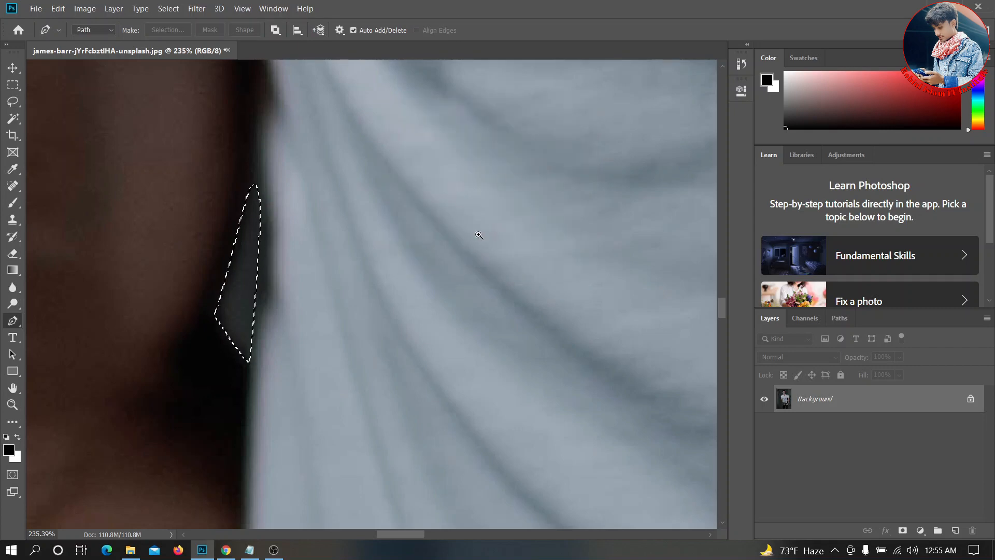
# - Feather the selection around the man with a radius of 0.5 pixels
pyautogui.moveTo(478, 234); pyautogui.dragTo(414, 268)
pyautogui.moveTo(528, 231); pyautogui.dragTo(451, 265)
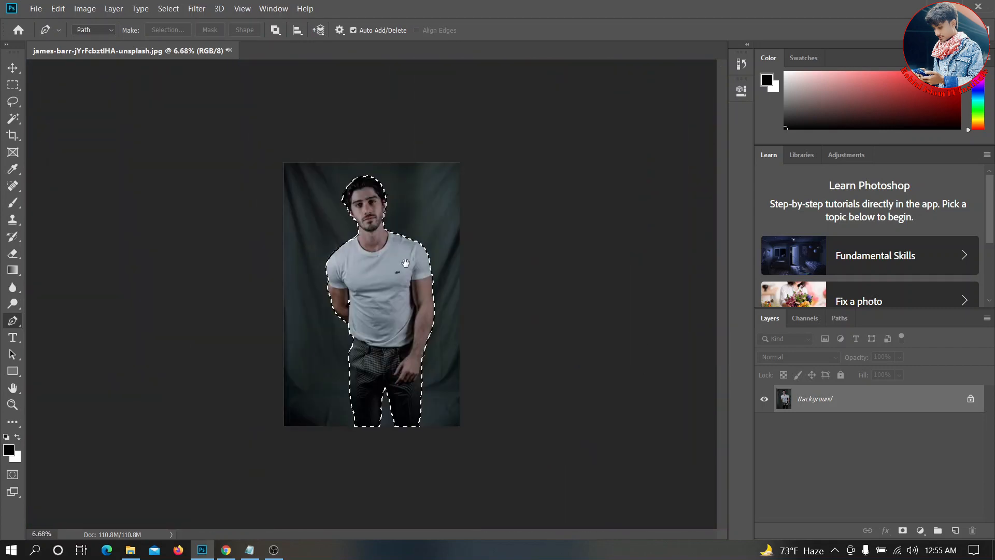
pyautogui.hotkey('ctrl', '0')
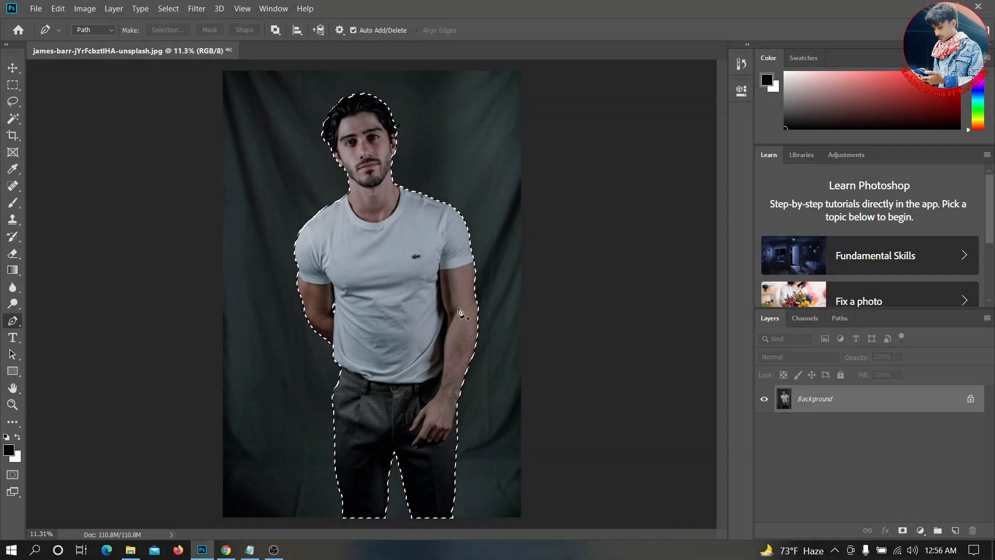
pyautogui.hotkey('shift', 'F6')
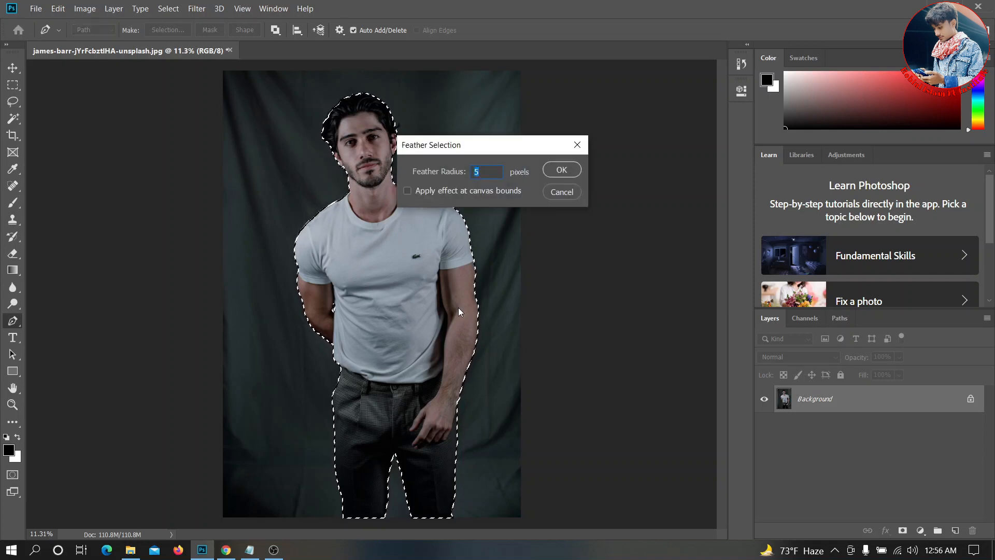
pyautogui.press('BackSpace')
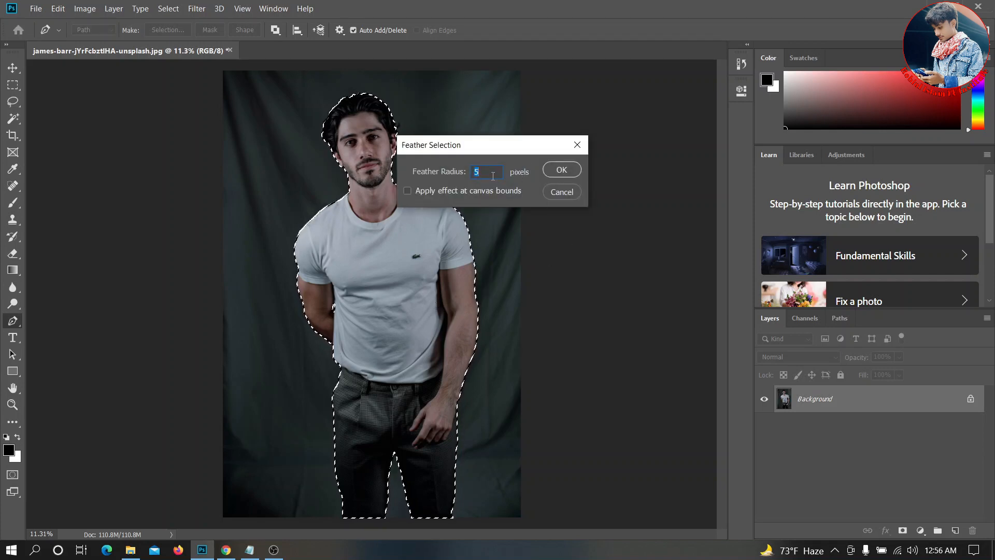
pyautogui.write('05')
pyautogui.press('BackSpace')
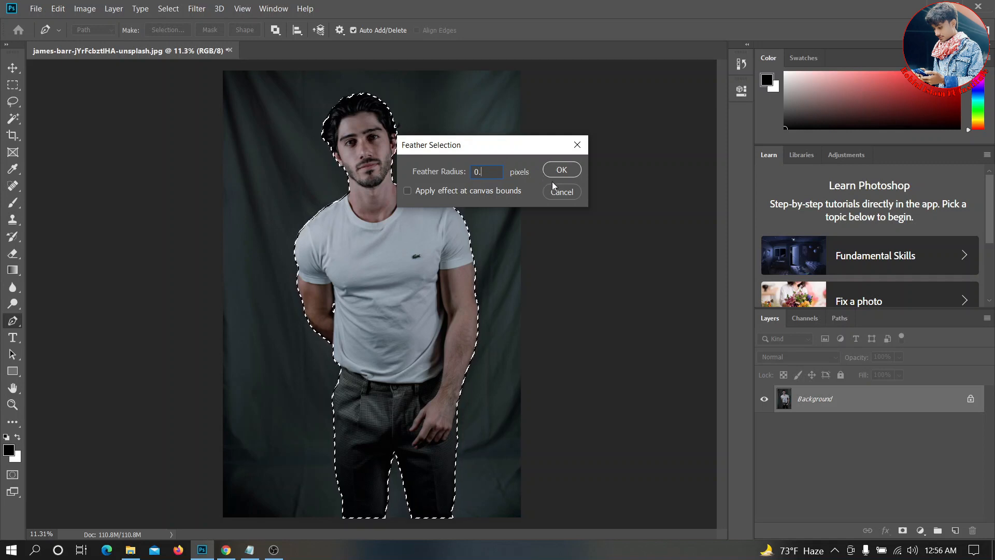
pyautogui.write('.5')
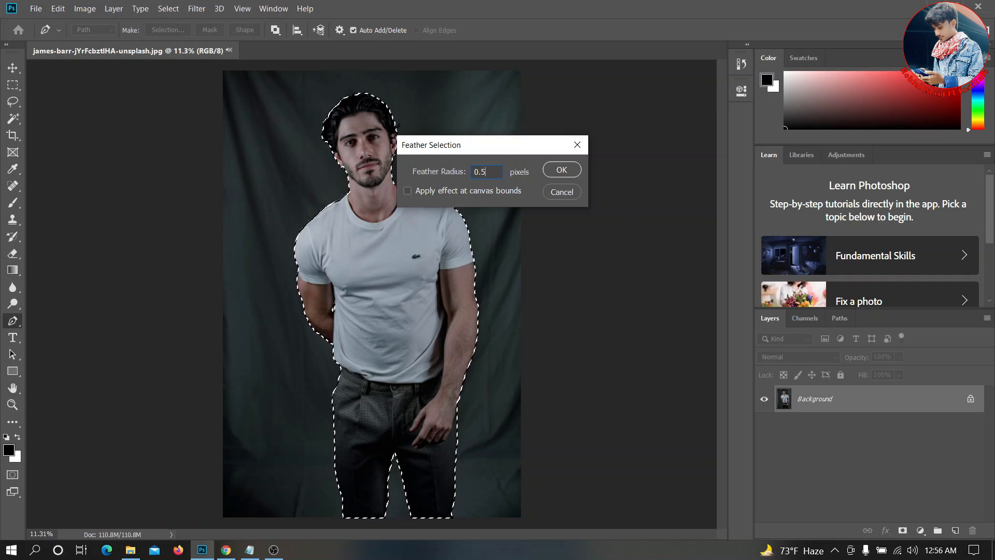
pyautogui.click(569, 169)
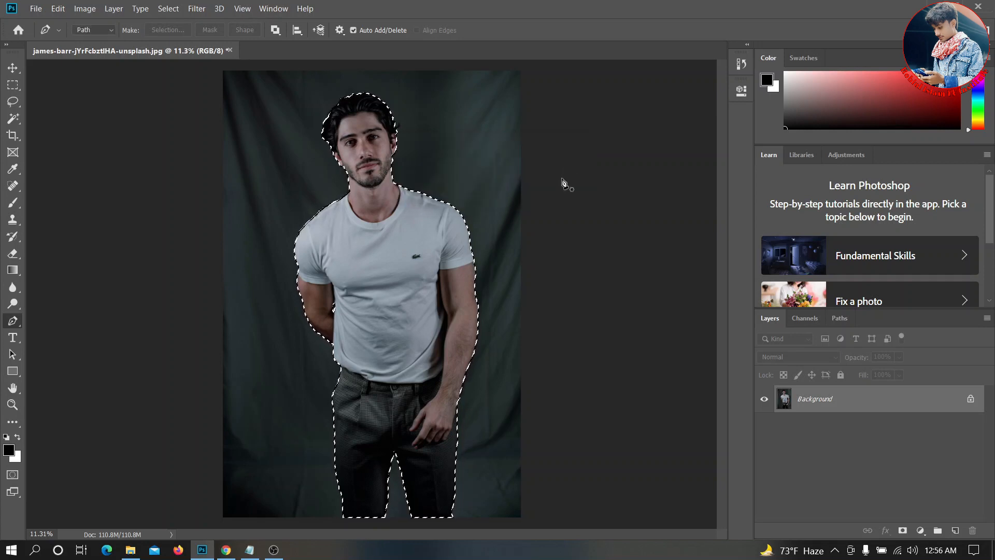
# - Copy the selected man onto a new layer and hide the Background layer
pyautogui.hotkey('ctrl', 'j')
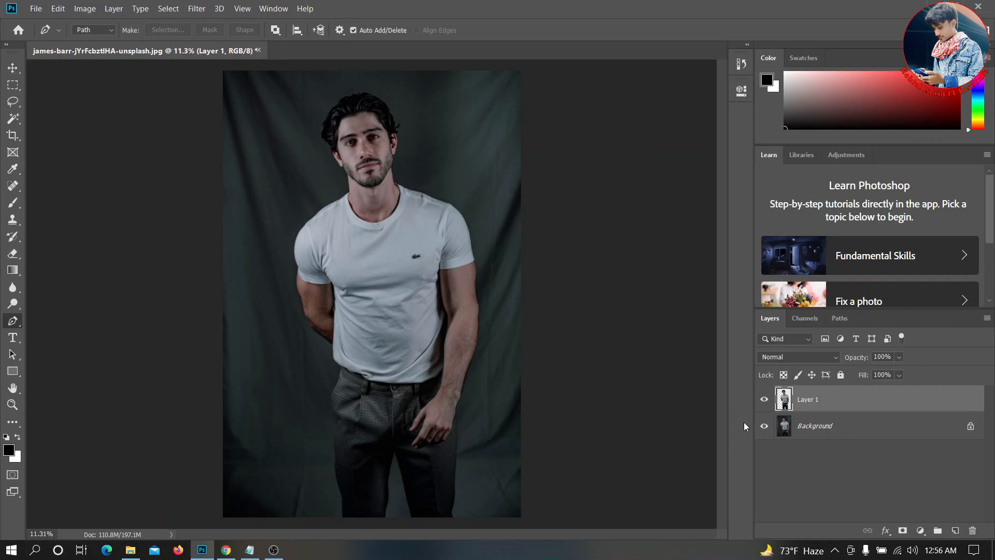
pyautogui.click(765, 426)
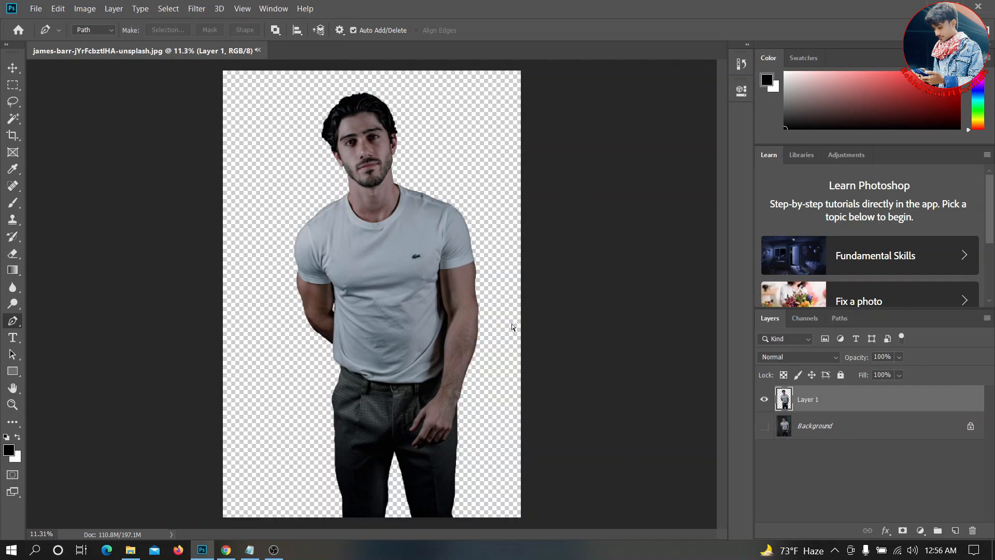
pyautogui.hotkey('ctrl', '-')
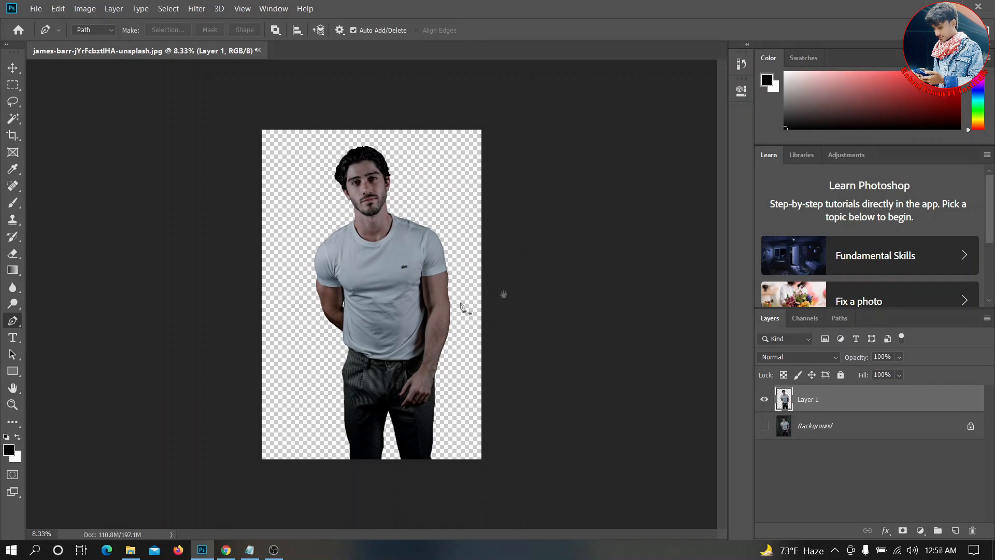